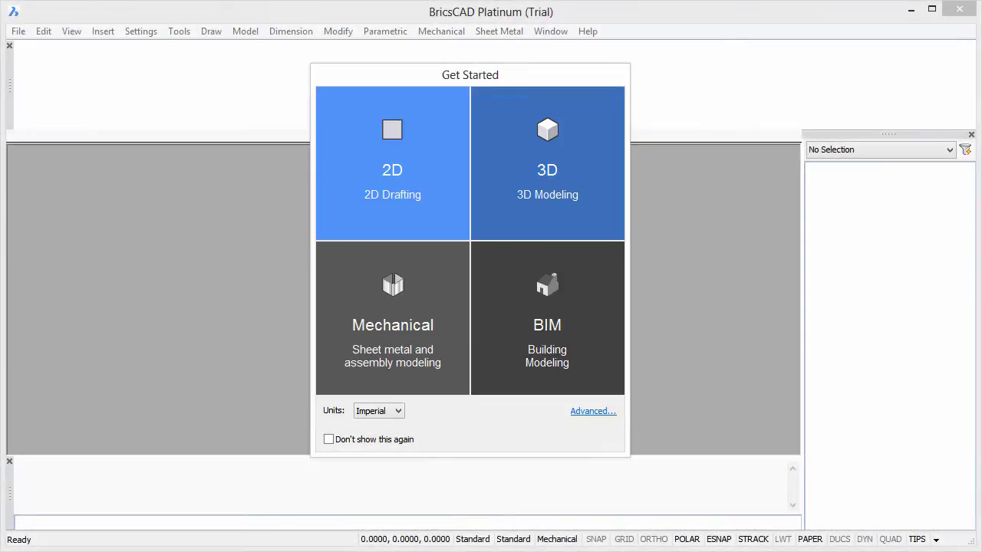
Step: Open OnWall Silver Surround.DWG from the Mechanical start tile, showing its Layout1 sheet
click(412, 303)
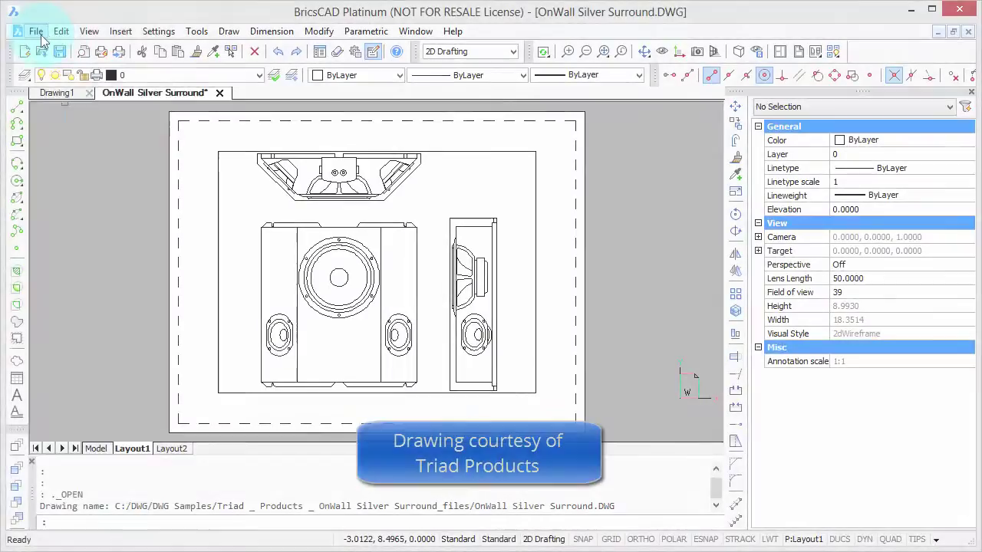
click(41, 34)
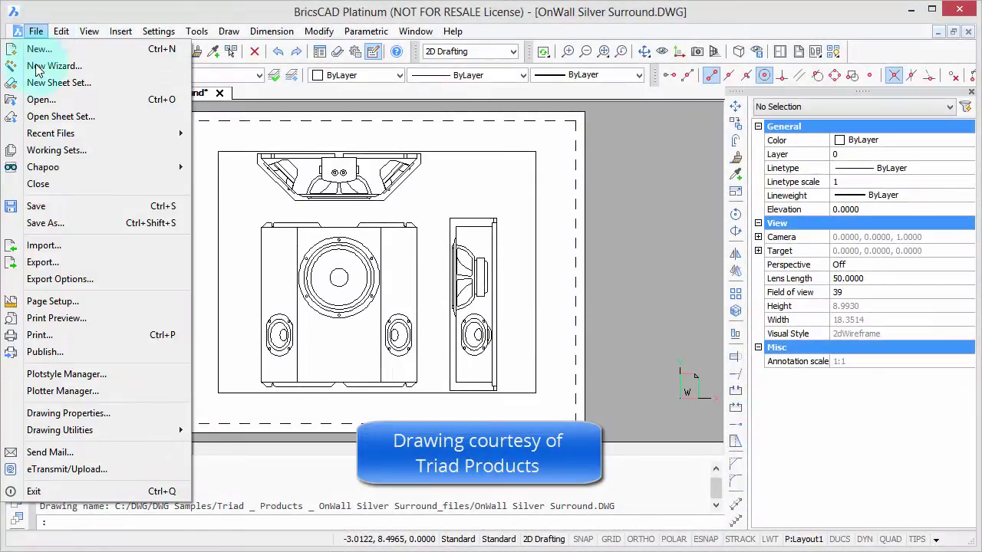
Step: Open the Print dialog for Layout1 from the File menu
click(89, 337)
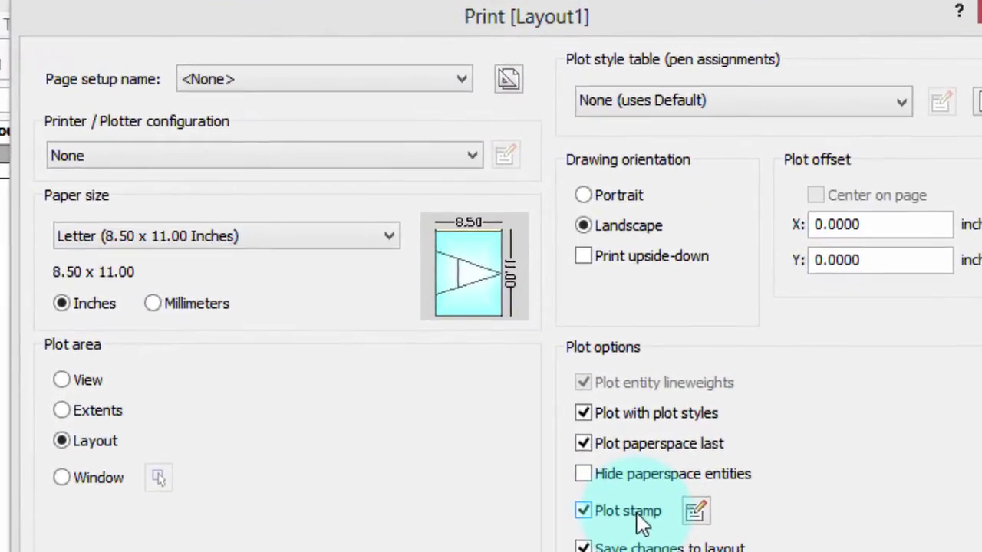
Step: Set the plot stamp header to $DateTime and the footer to $DwgName
click(694, 514)
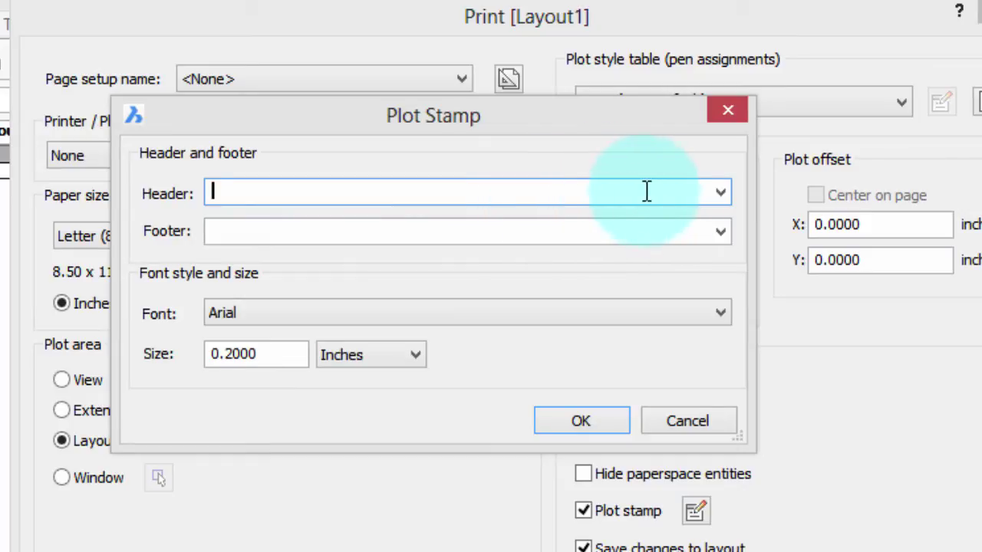
click(720, 194)
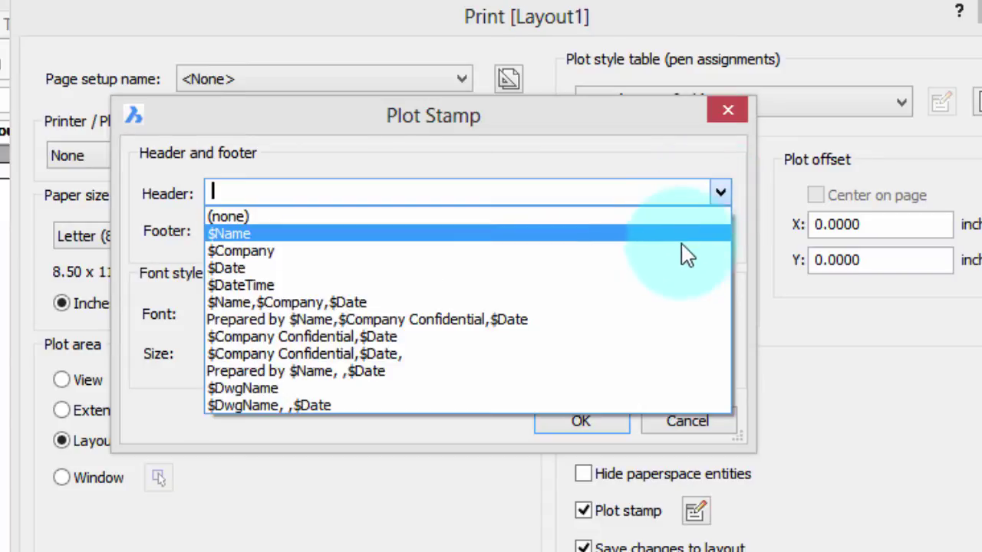
click(680, 285)
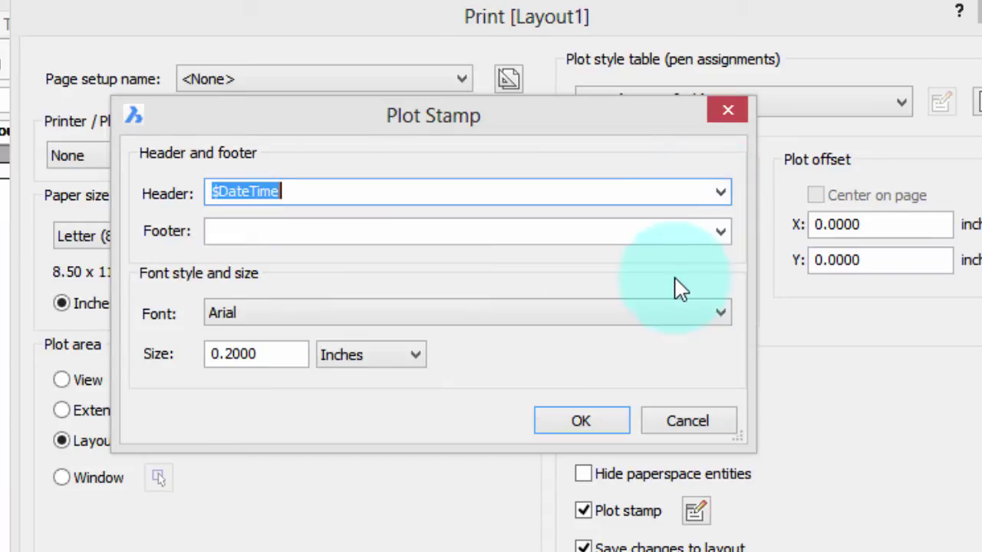
click(676, 230)
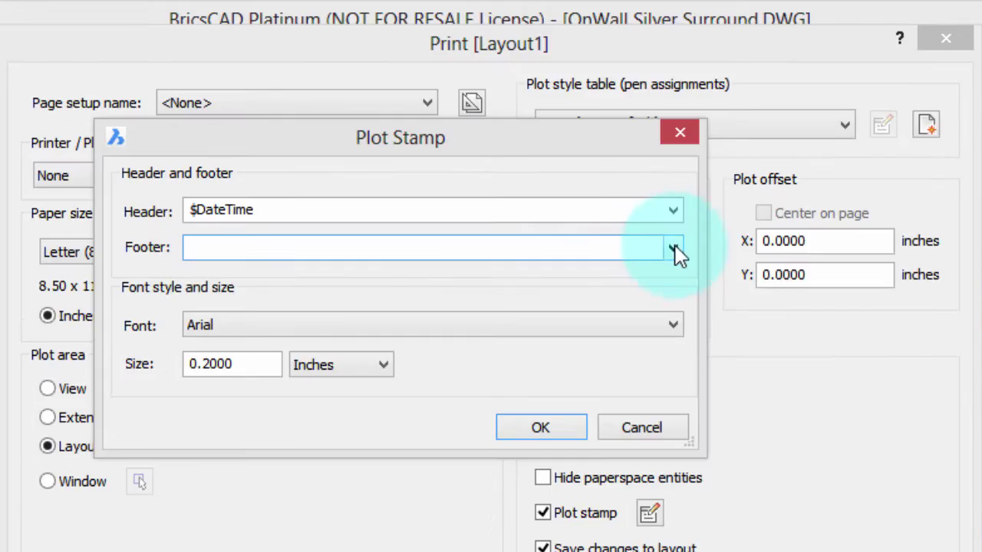
click(673, 248)
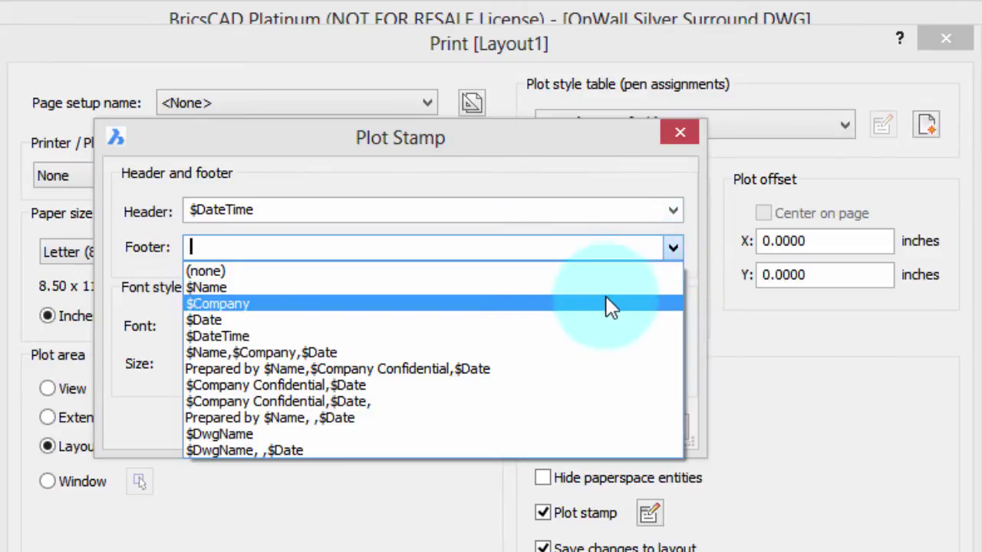
click(573, 433)
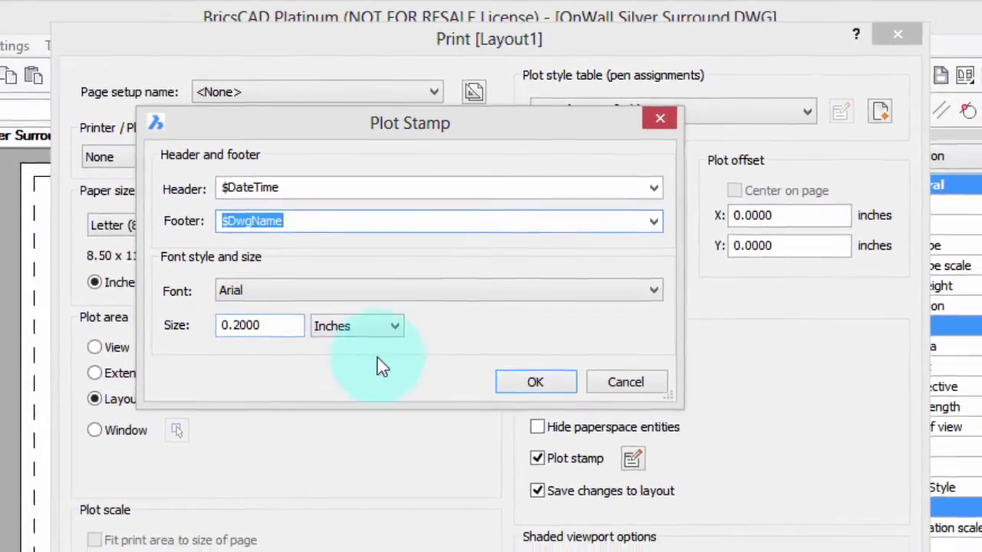
Step: Keep the stamp, choose the \\ACER7\hp-LaserJet printer, and preview on Letter paper
click(536, 392)
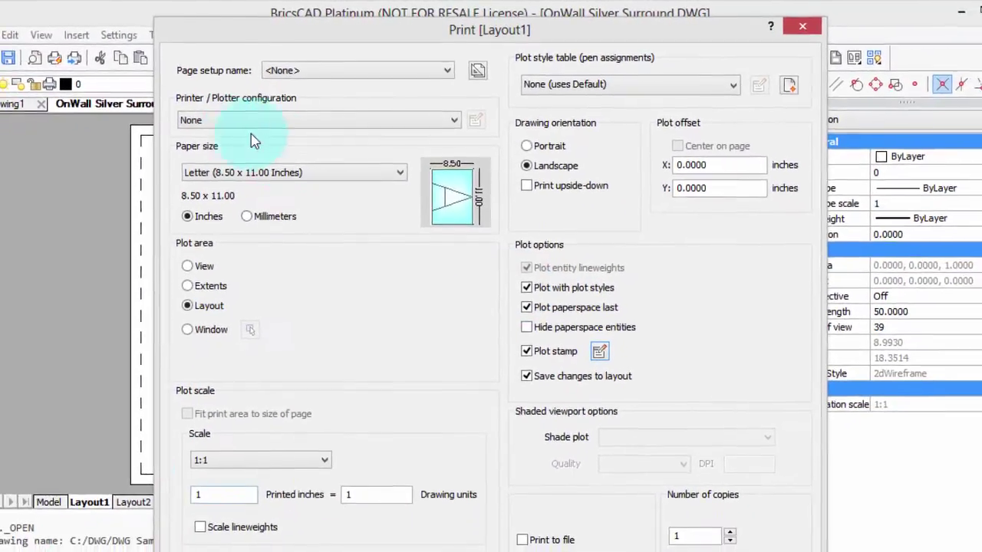
click(276, 125)
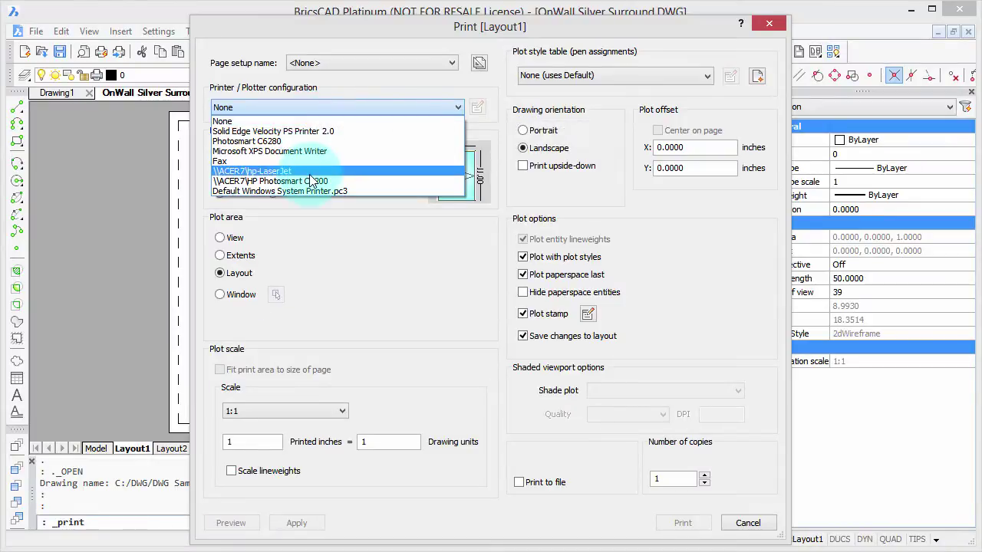
click(307, 171)
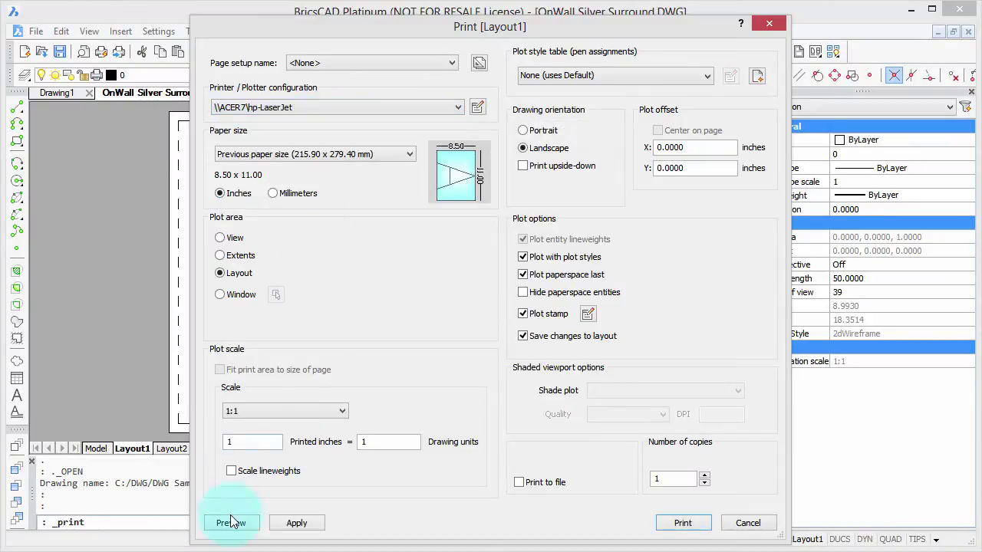
click(233, 527)
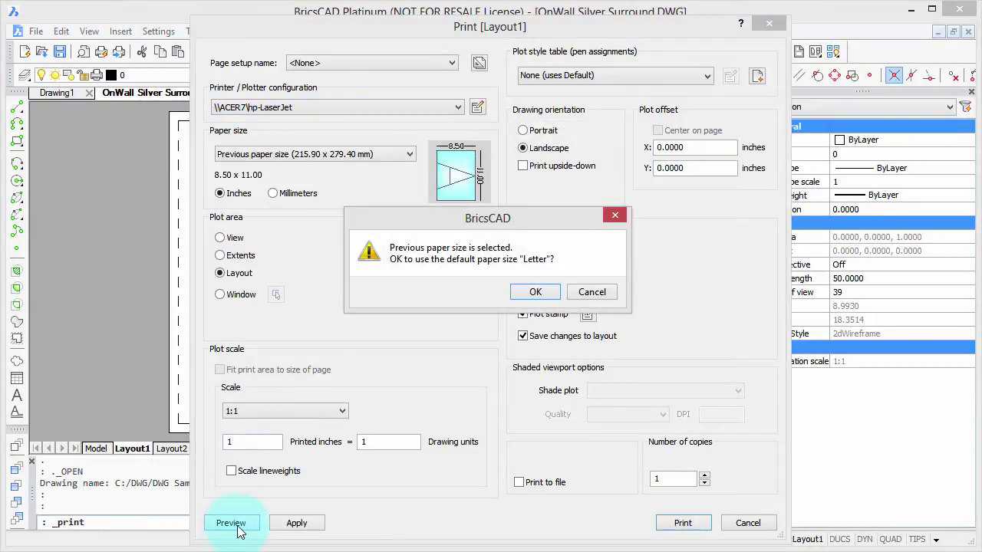
key(Return)
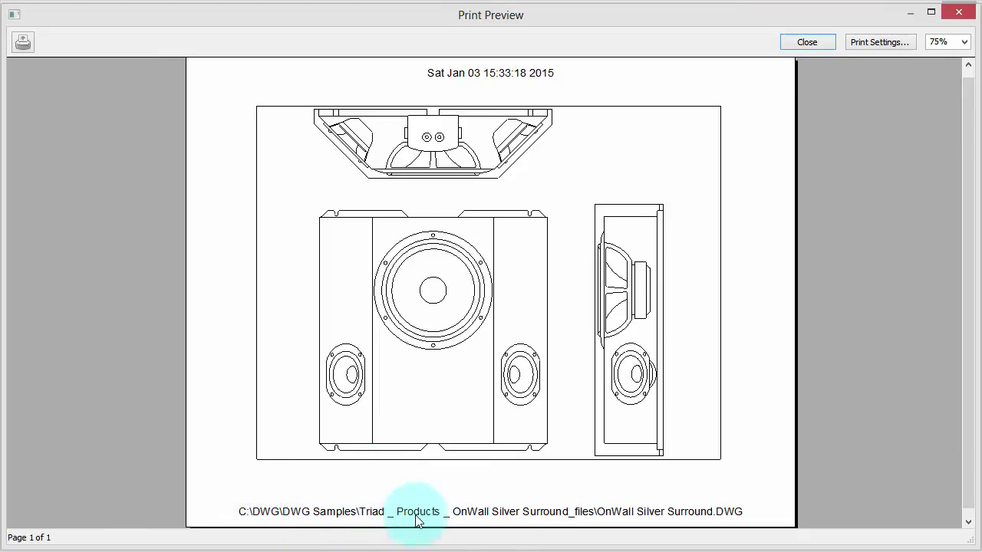
Step: Reopen the Plot Stamp settings by double-clicking the stamp text in the preview
double_click(730, 514)
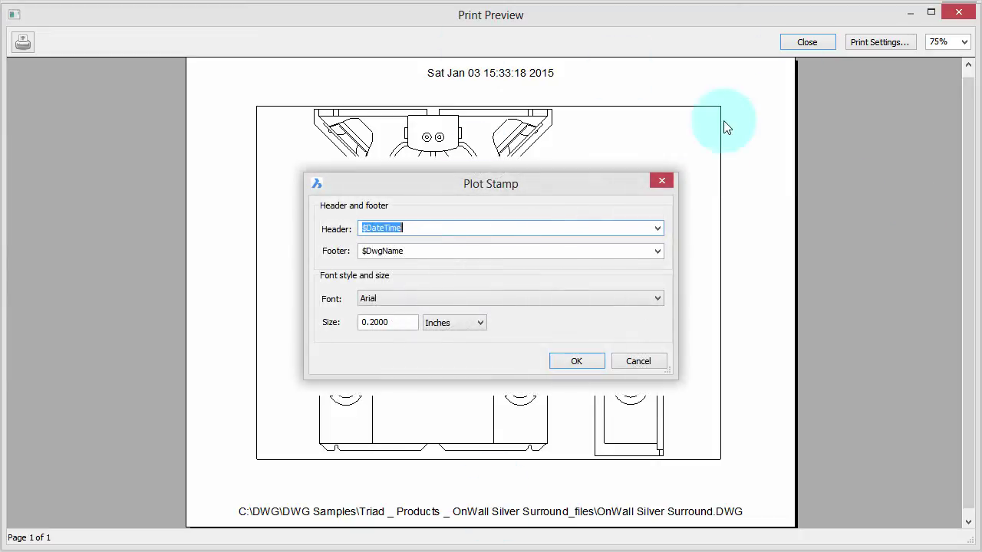
Step: Cancel the Plot Stamp dialog and leave the print preview unchanged
key(Escape)
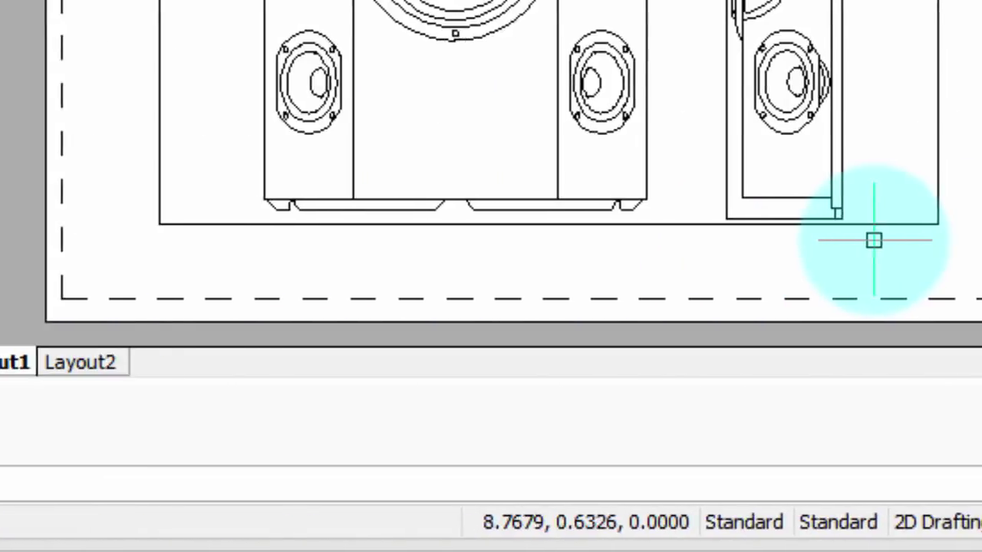
Step: Draw an MTEXT box below the side view and set its text height to .1
text(MTEXt)
key(Return)
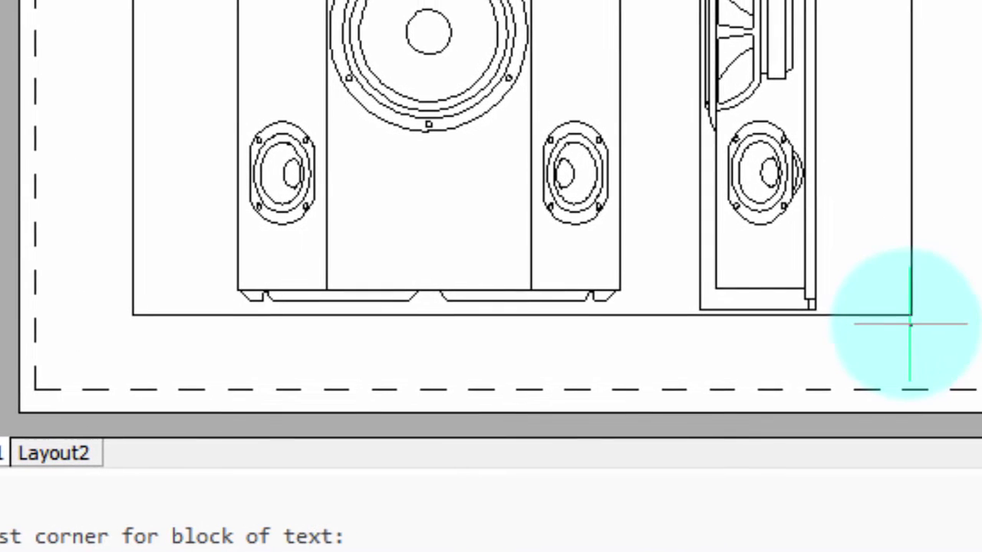
click(910, 324)
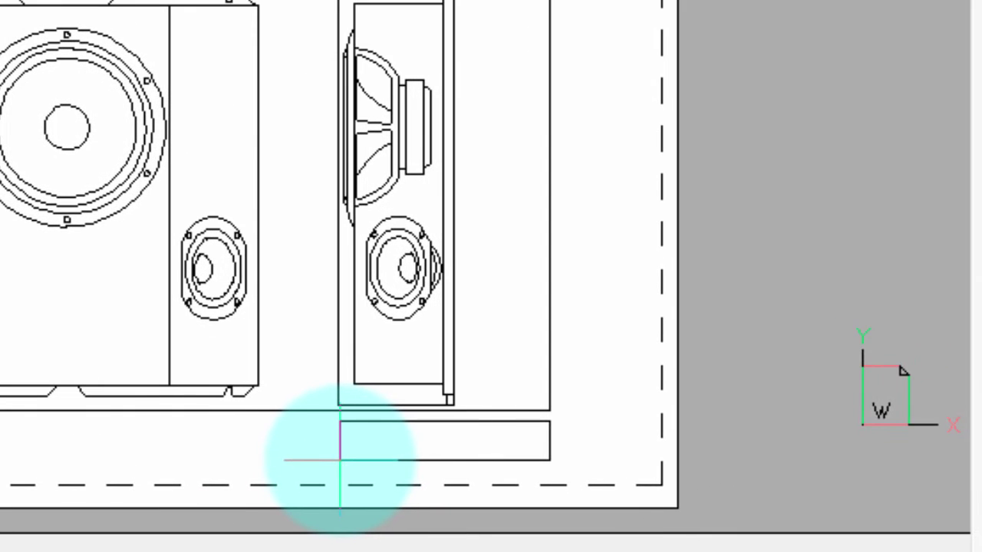
click(337, 460)
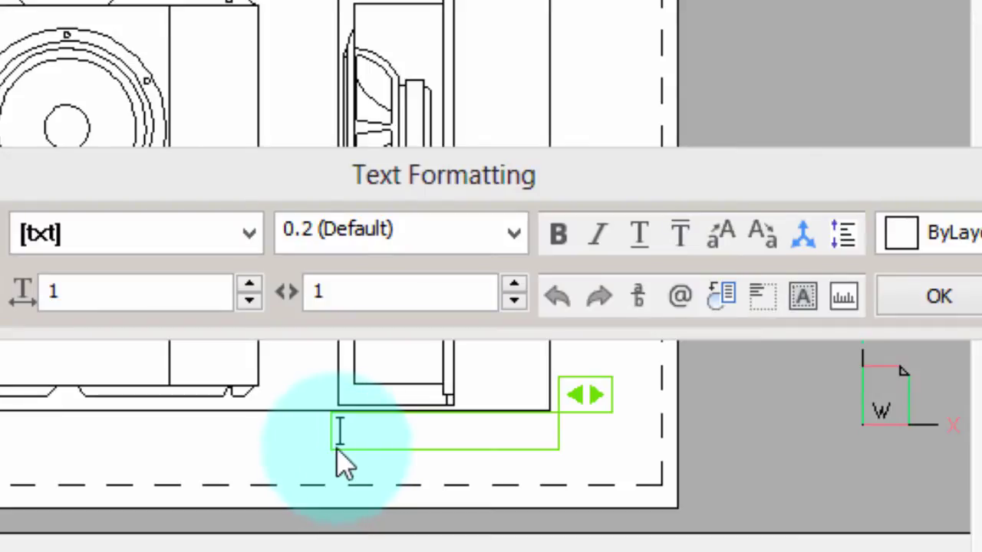
click(513, 230)
click(432, 232)
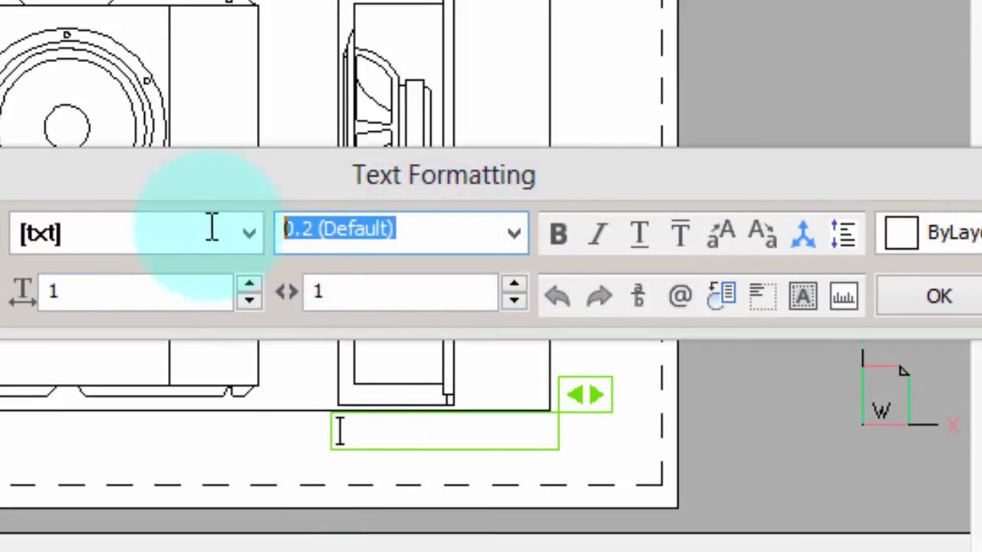
text(.1)
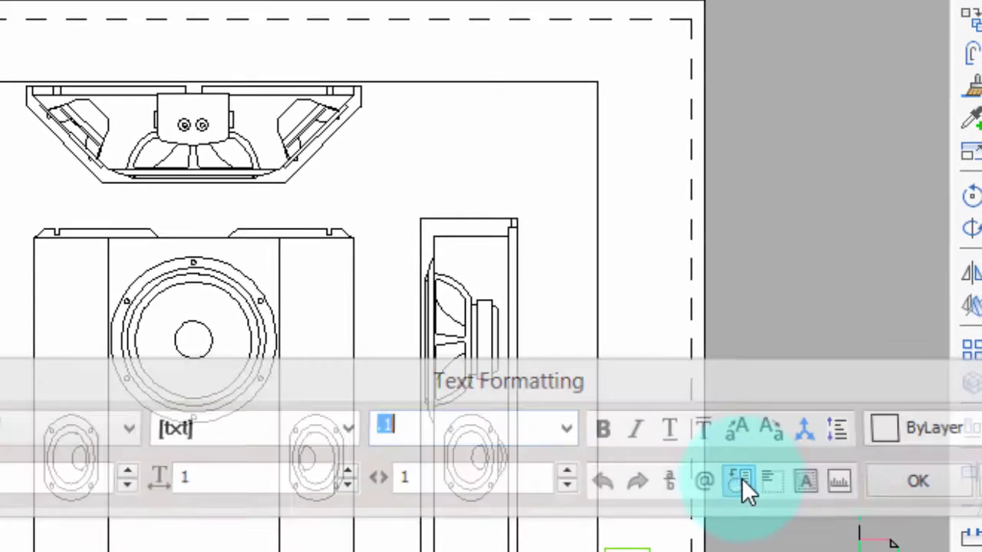
Step: Insert a Date & Time PlotDate field in ISO 8601 yyyy-MM-dd HH:mm:ss format
click(737, 436)
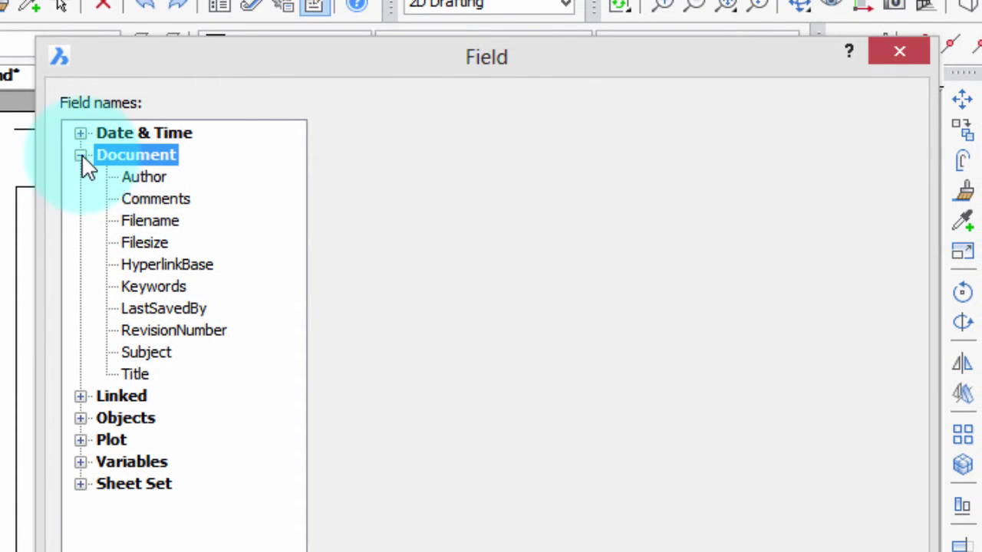
click(80, 155)
click(80, 133)
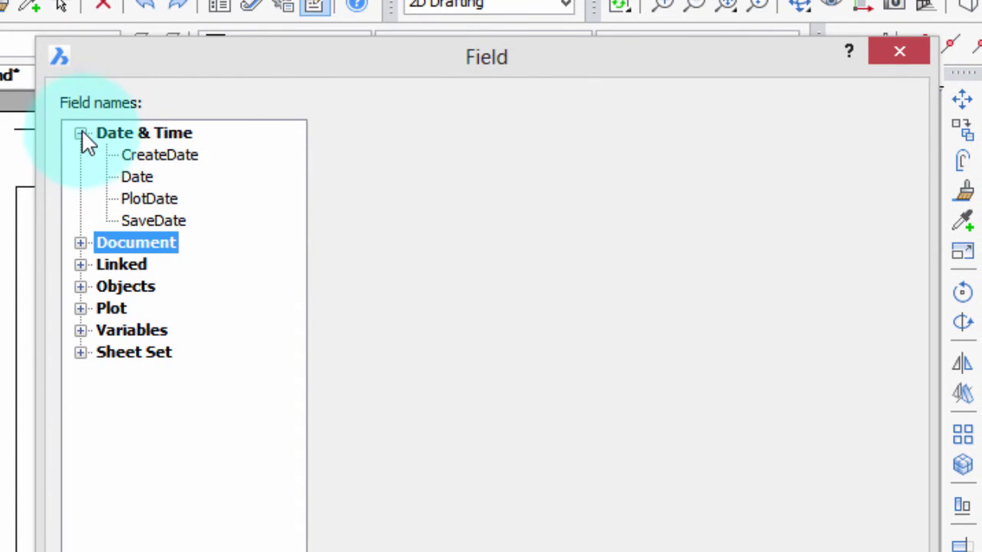
click(168, 198)
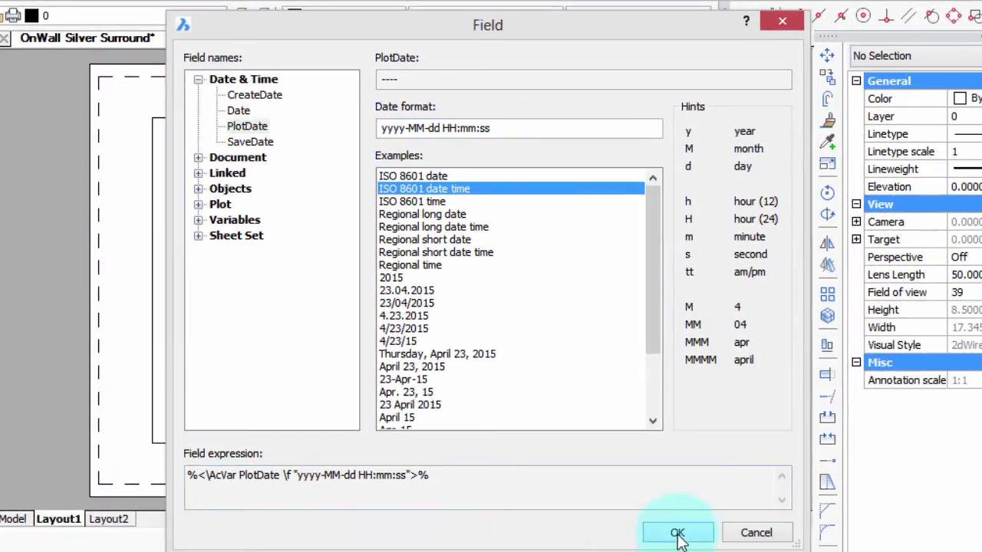
click(678, 533)
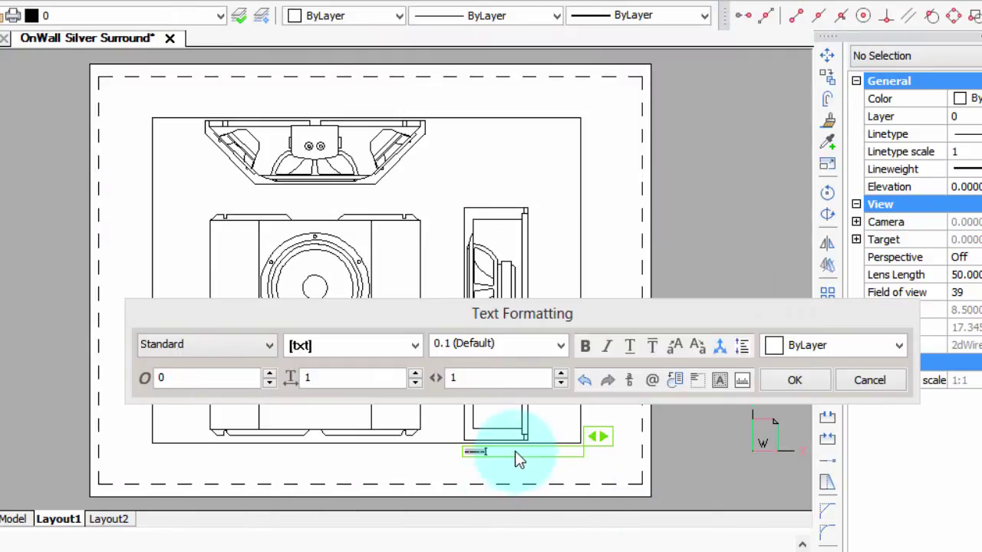
Step: On a new line, insert a Document Filename field in Title Case without the folder path
key(Return)
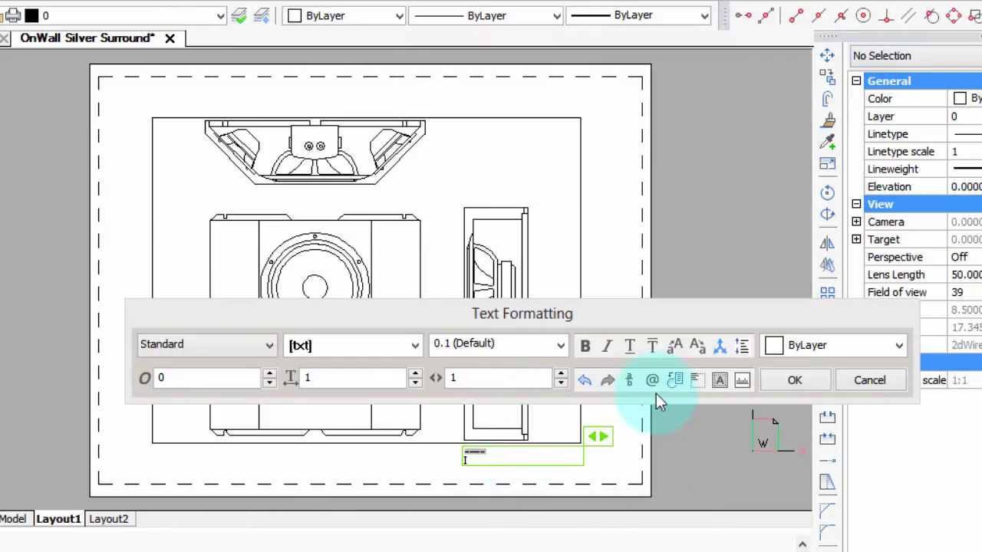
click(674, 380)
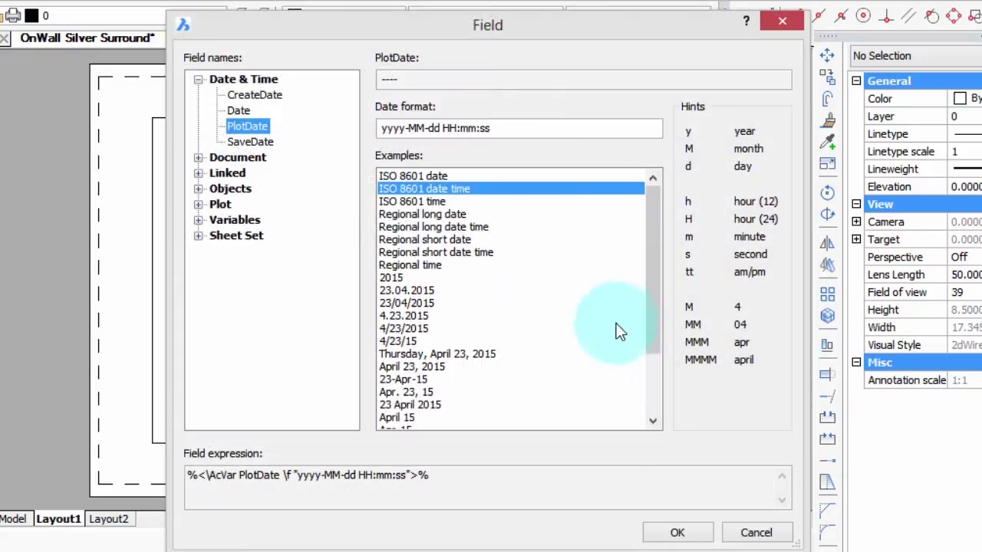
click(197, 159)
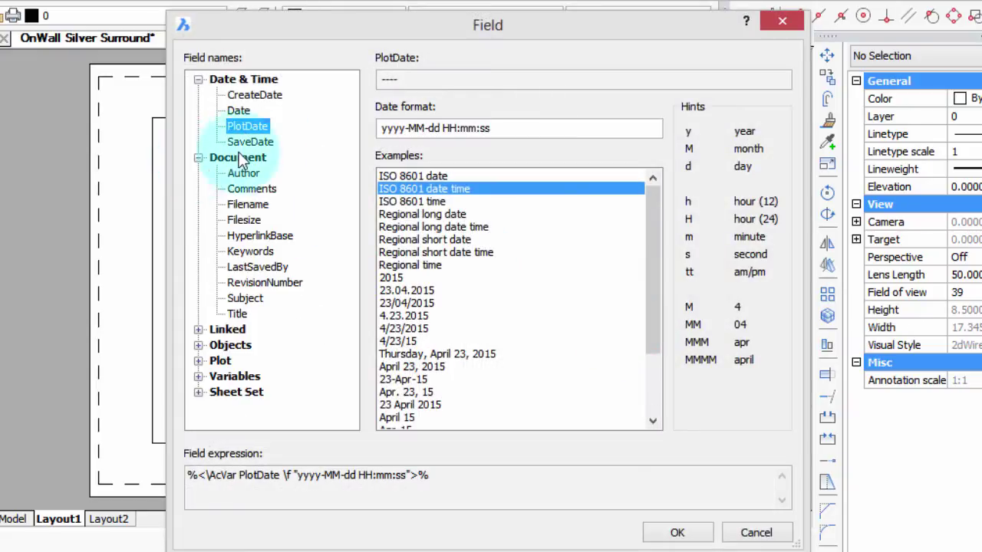
click(257, 205)
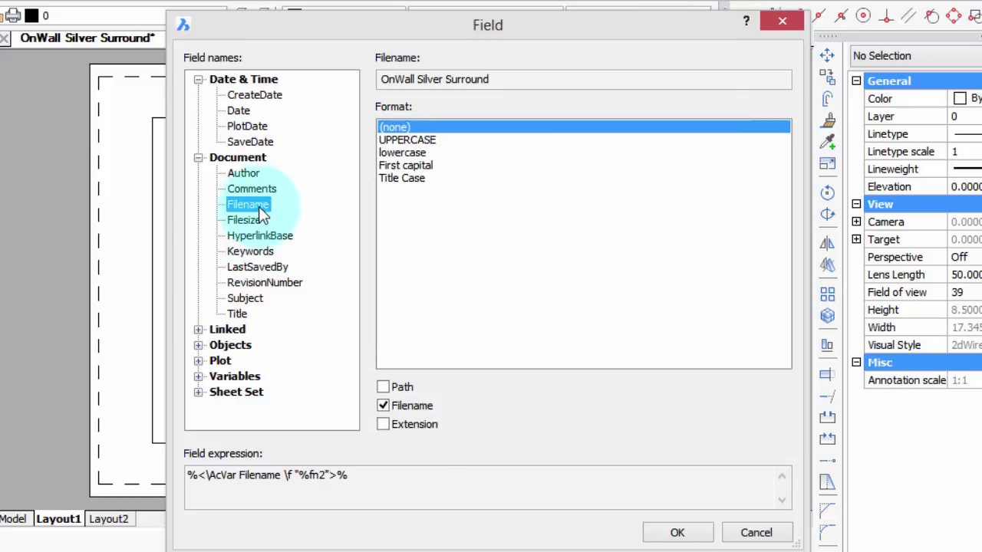
click(403, 387)
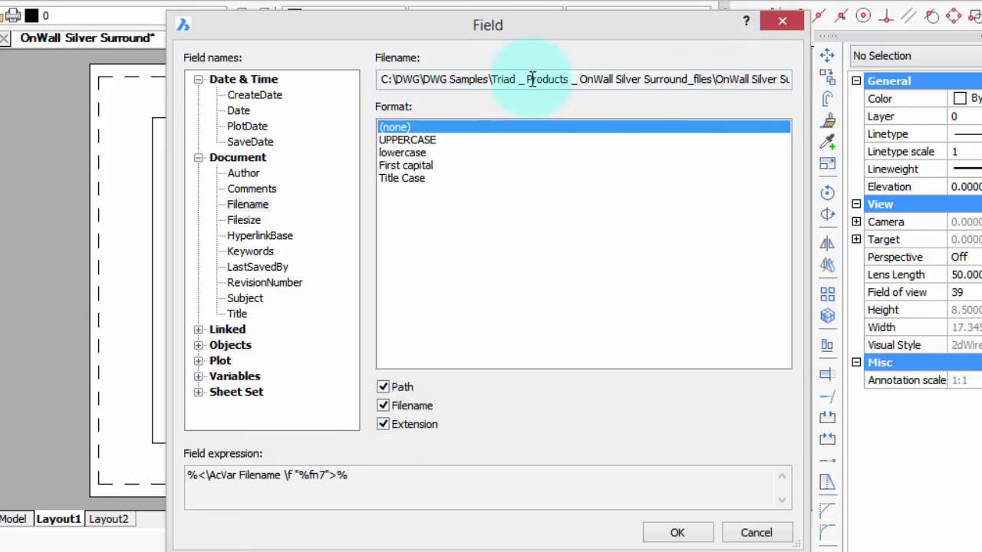
click(423, 141)
click(411, 165)
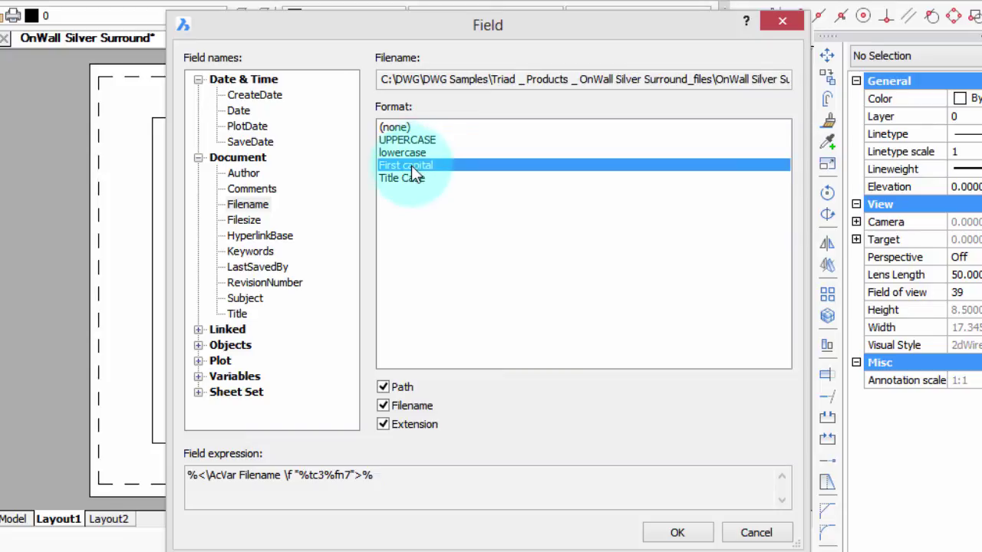
click(400, 129)
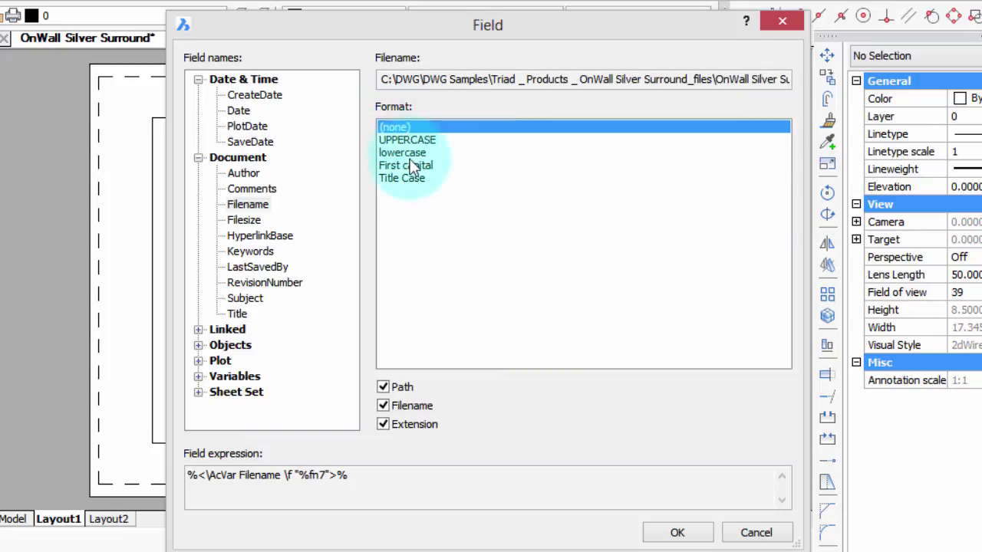
click(411, 179)
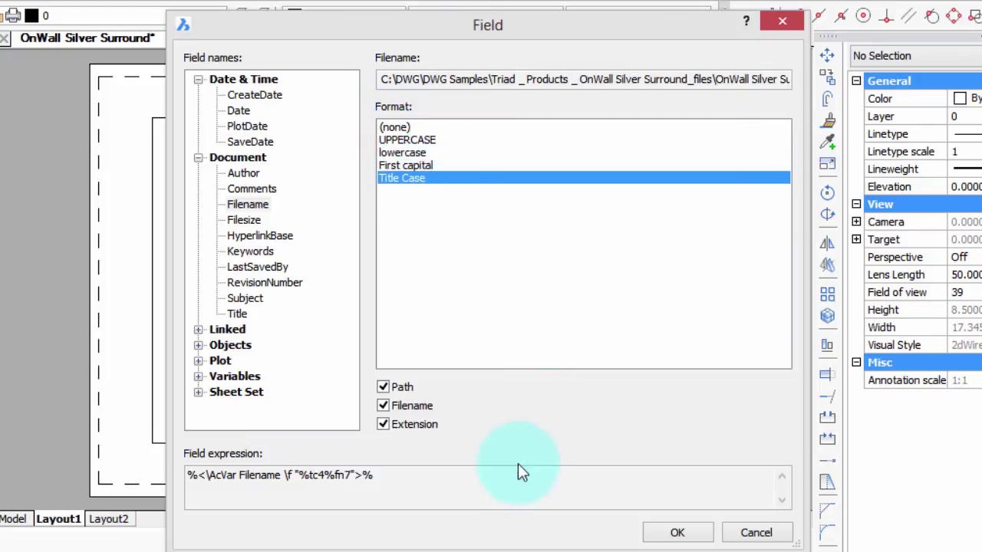
click(383, 387)
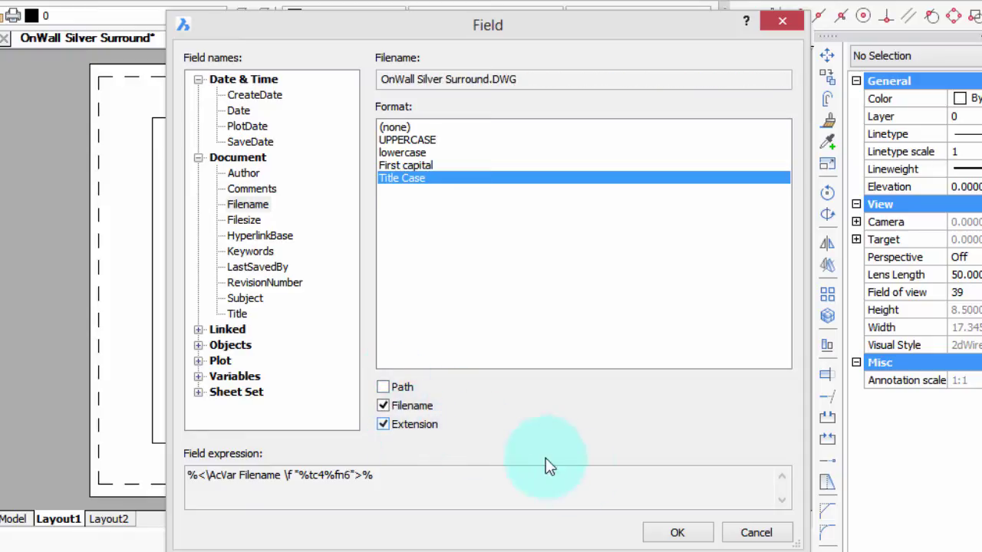
click(677, 533)
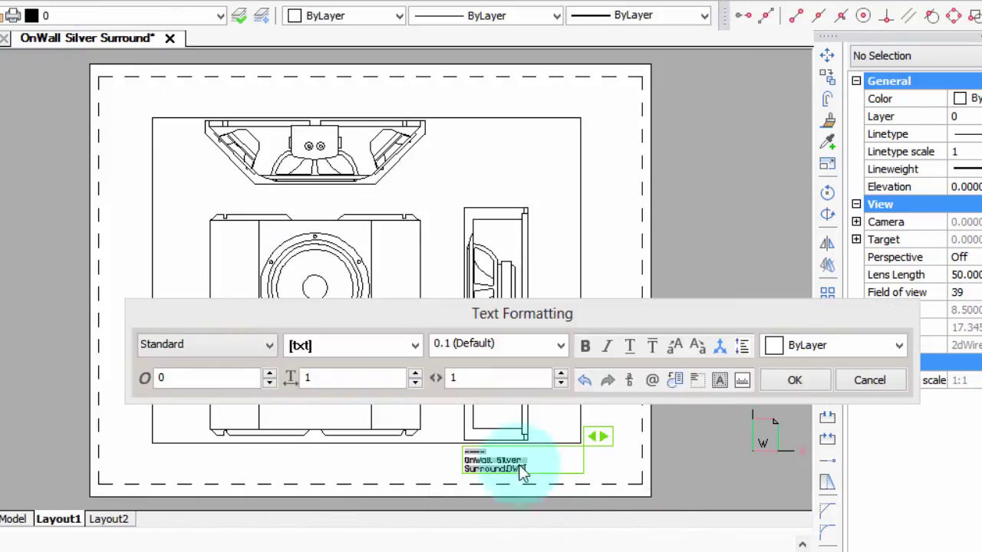
click(795, 383)
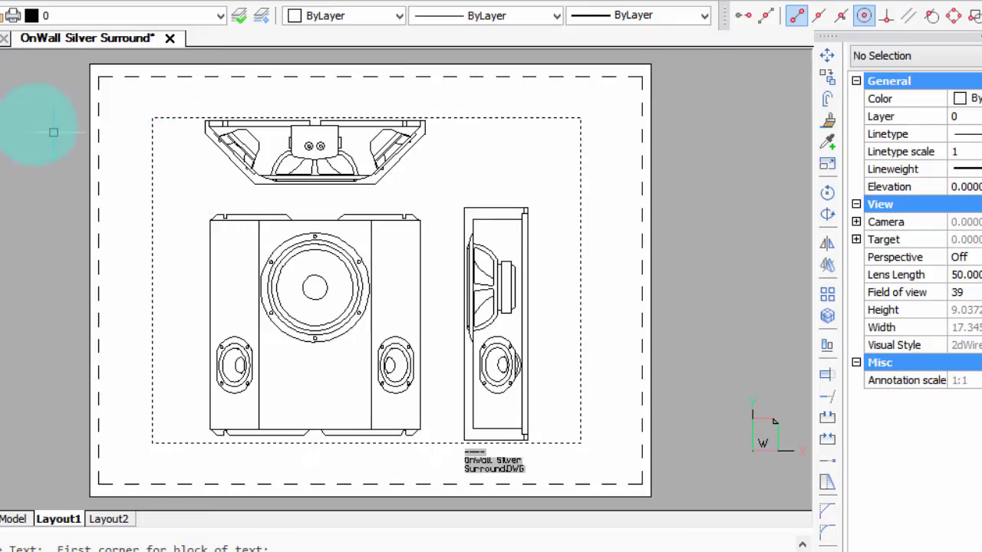
key(alt+f)
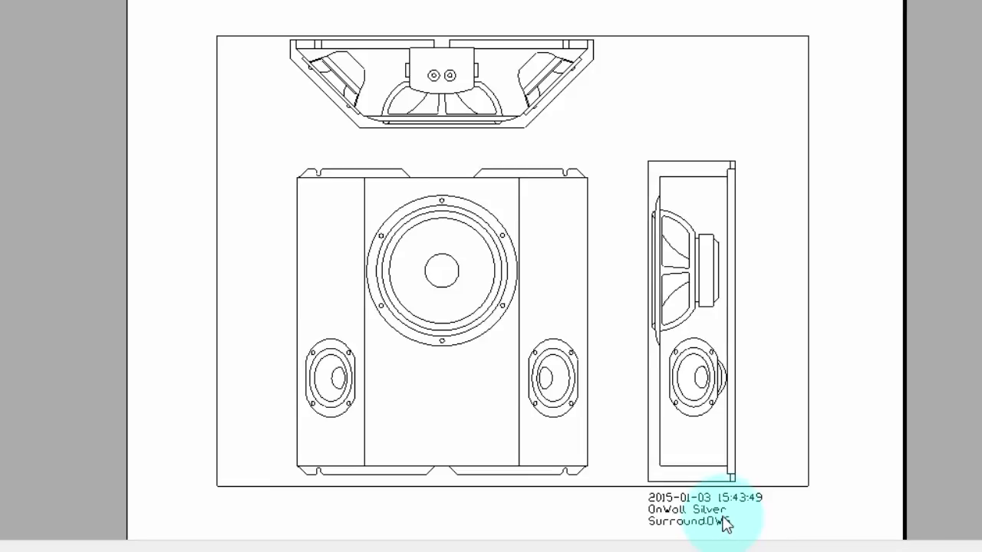
key(Escape)
Step: Leave the plot preview and set the MText's file-name line to the Arial font
click(836, 539)
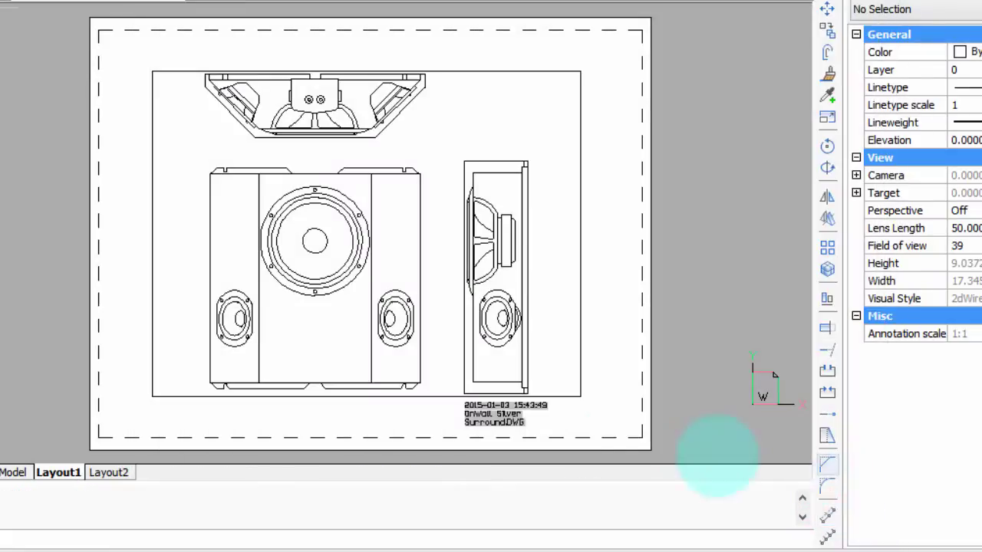
double_click(514, 421)
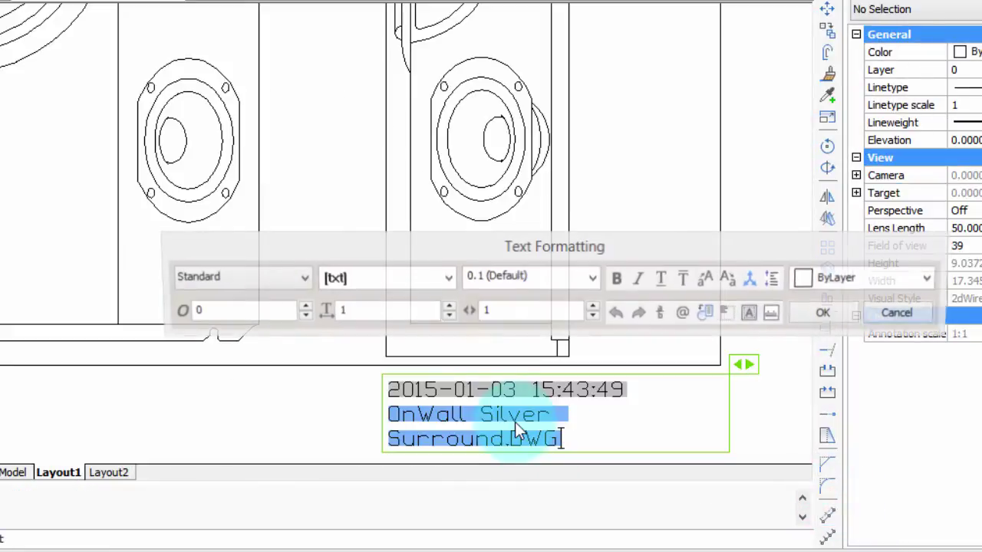
click(447, 279)
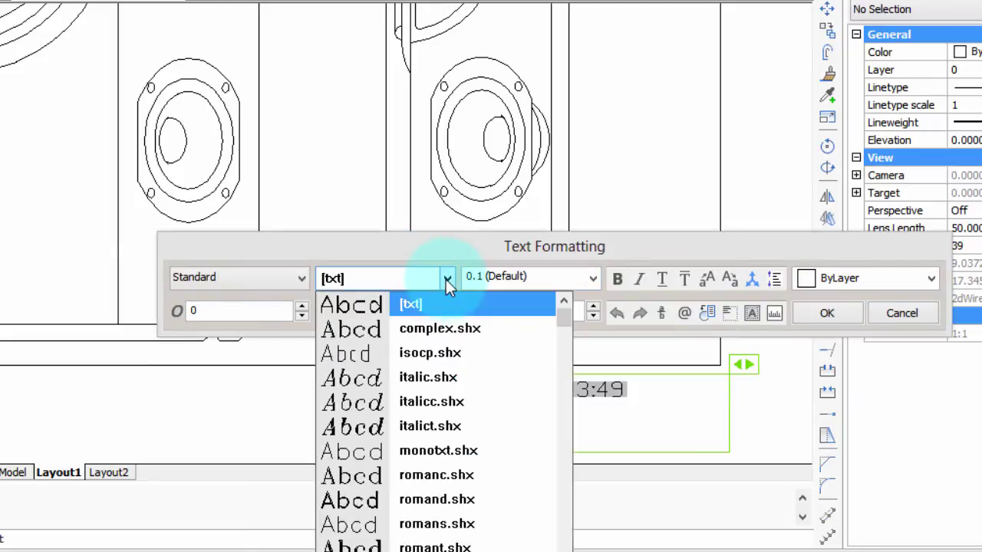
scroll(446, 279, down, 1)
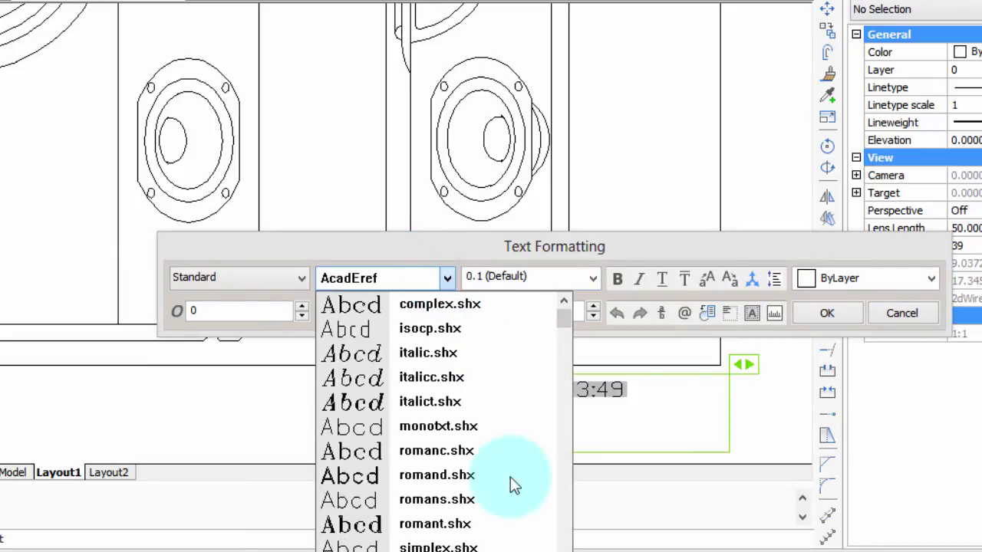
scroll(564, 541, down, 6)
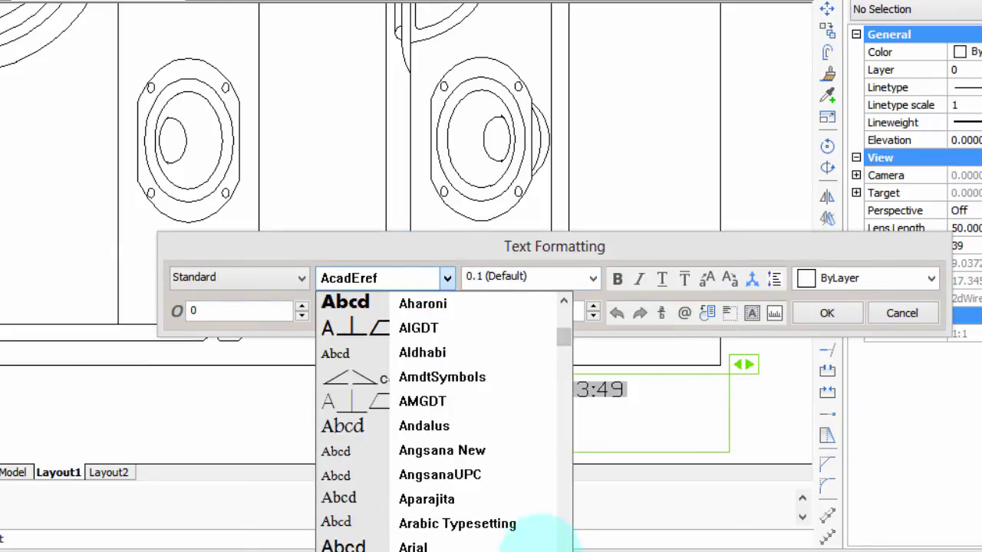
click(537, 546)
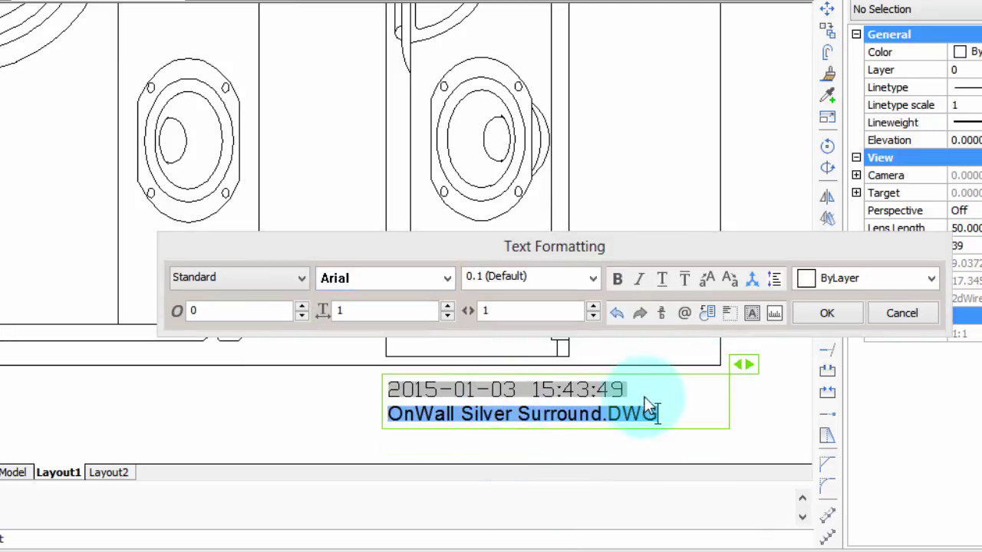
click(828, 314)
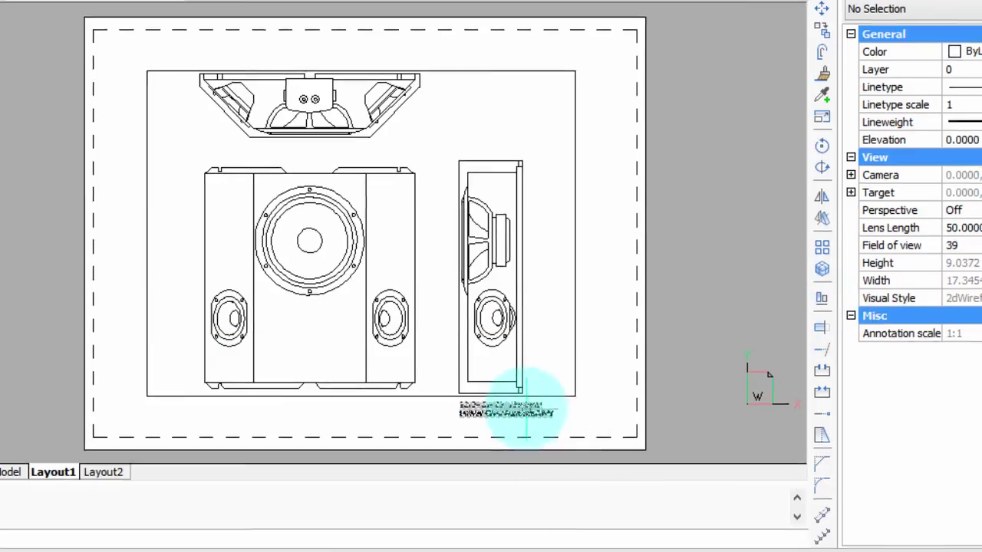
Step: Set the date and file name text's rotation to 90 in Properties
click(524, 412)
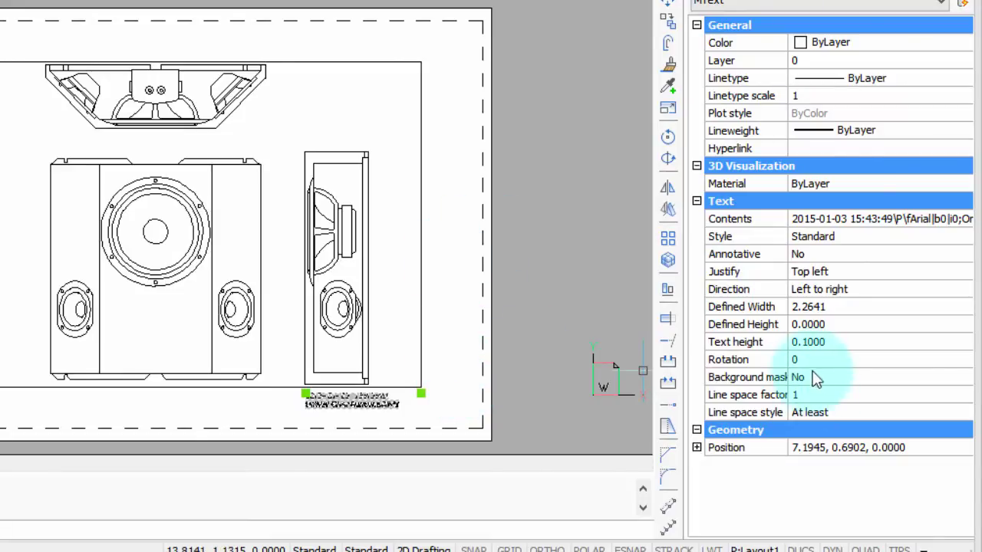
click(774, 359)
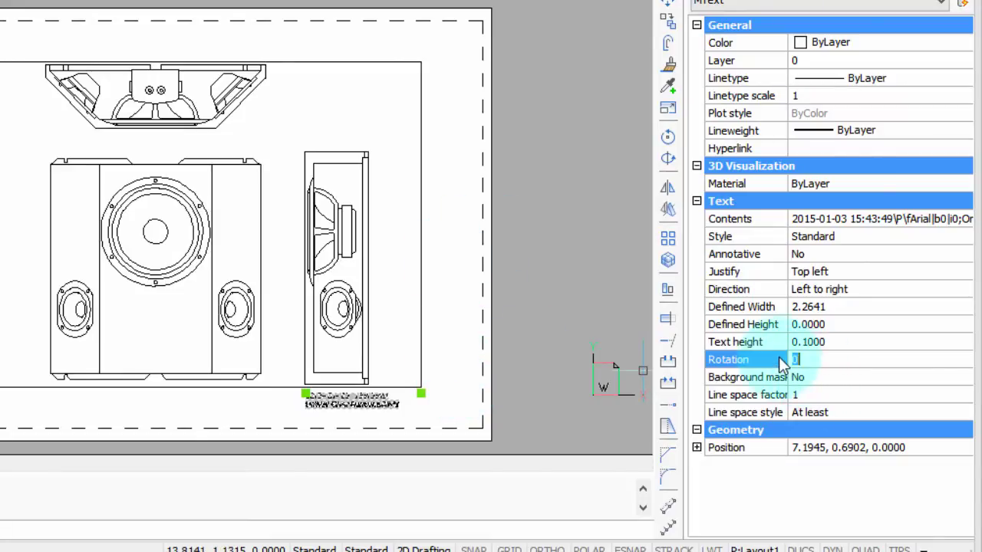
text(90)
key(Return)
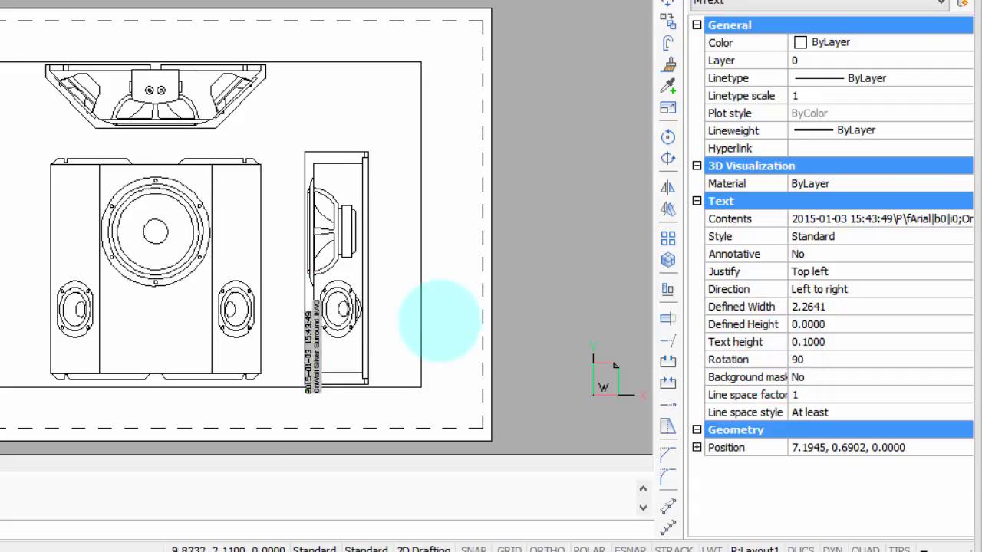
Step: Move the rotated text from its lower end to just outside the right border
text(m)
key(Return)
click(315, 370)
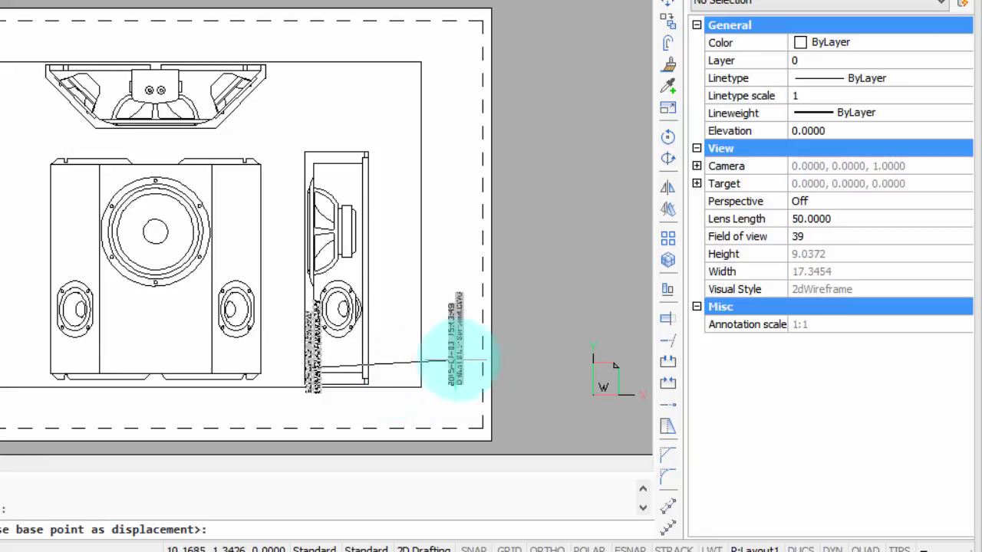
click(434, 360)
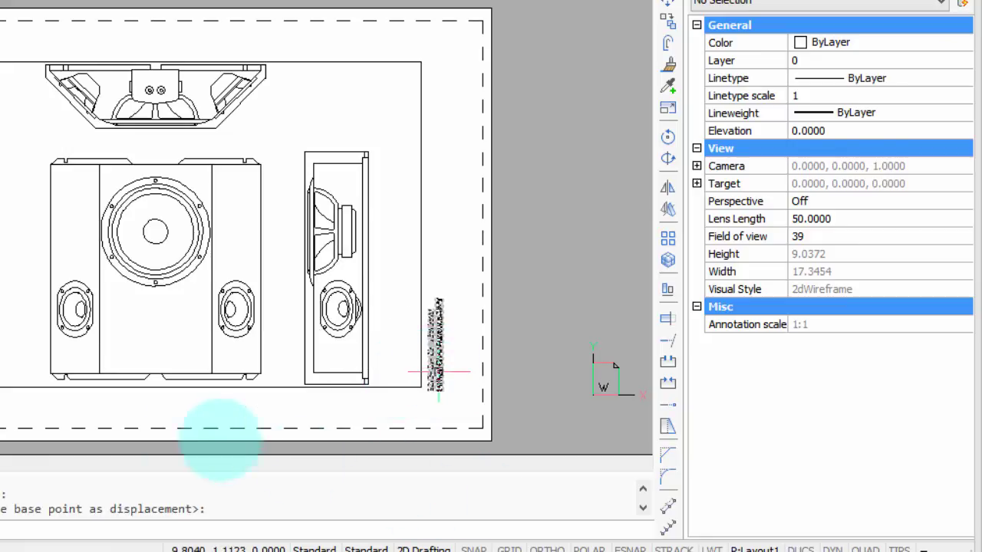